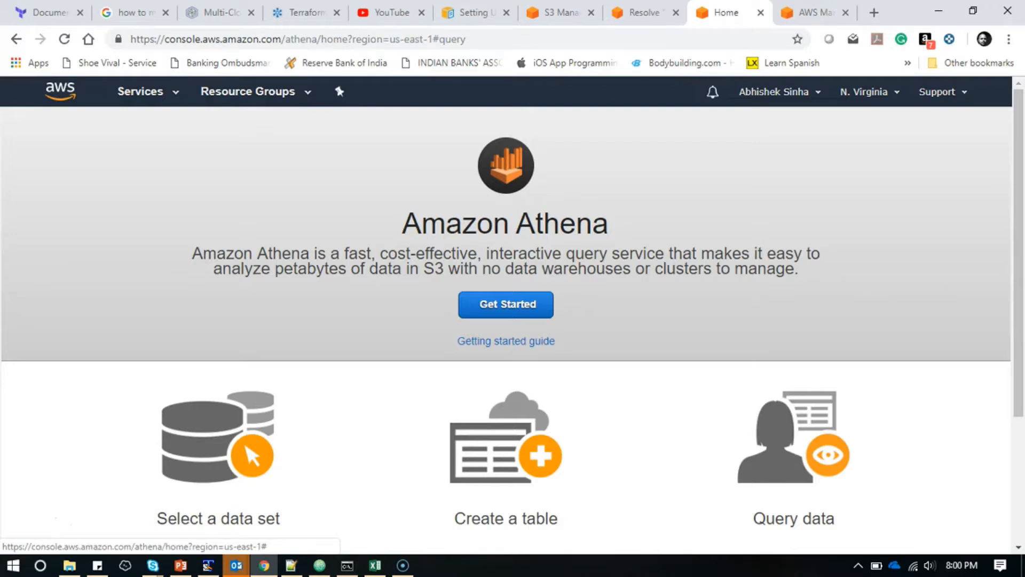
Switch the Athena console's region to Asia Pacific (Mumbai)
click(863, 91)
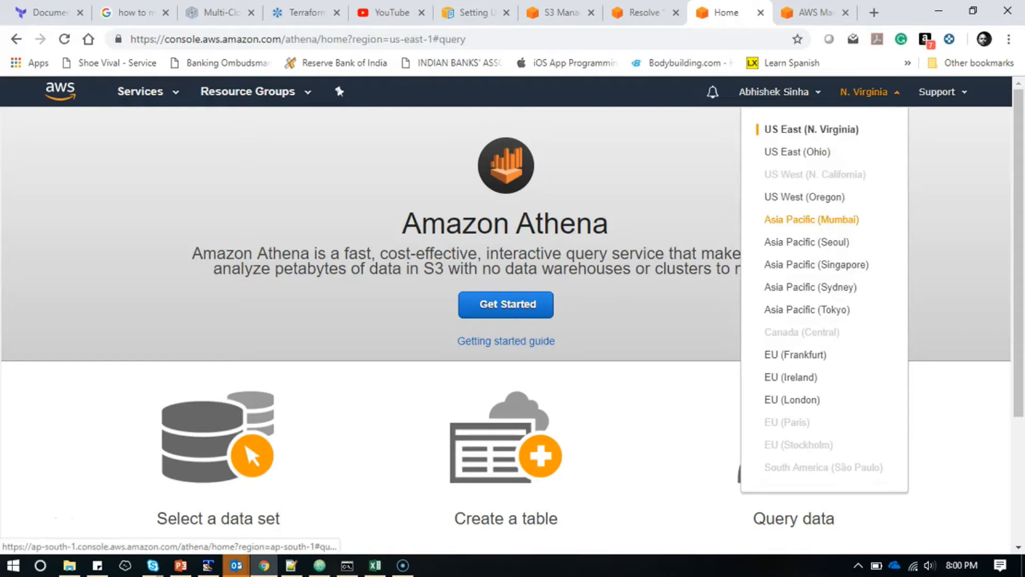
click(812, 218)
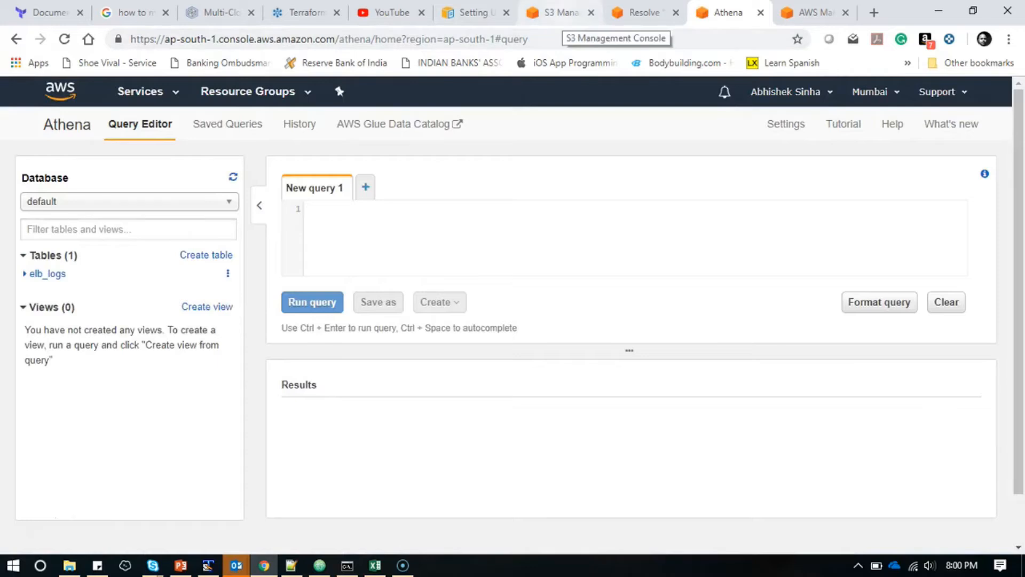
Examine the demo-athena-tool bucket in S3 and the widened company_name column of us-500.csv in Excel, and return to Athena
click(560, 12)
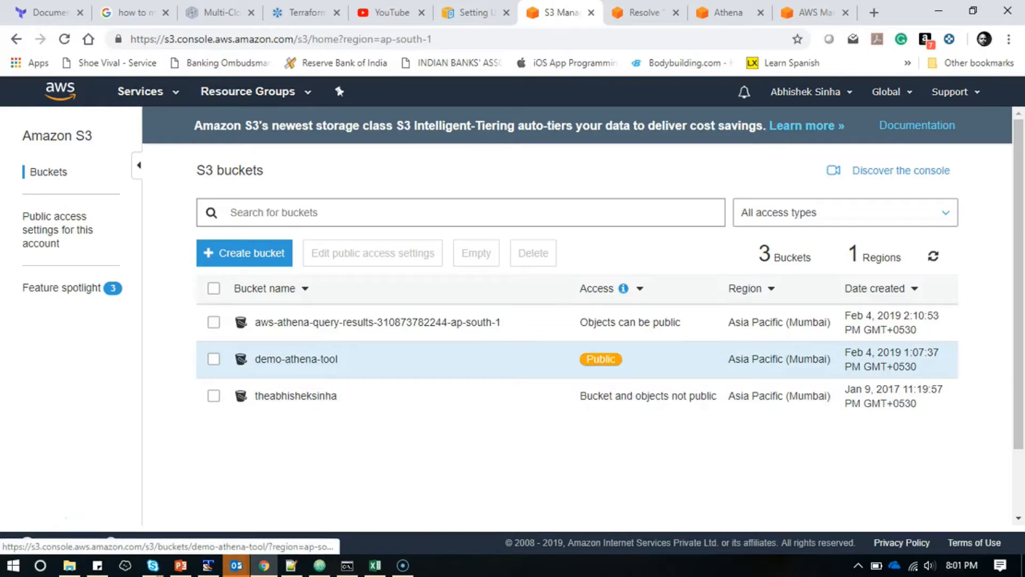
click(296, 358)
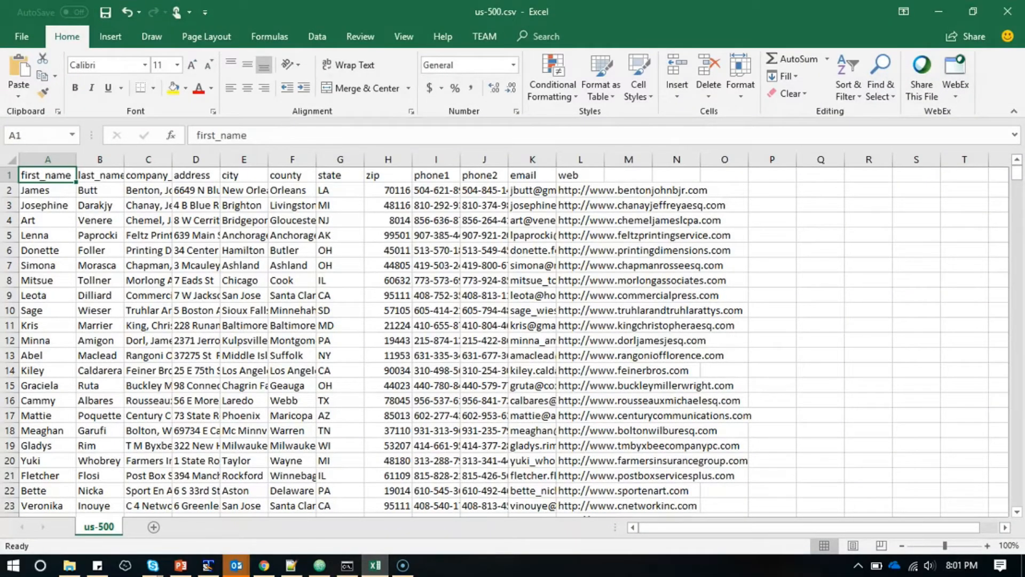
drag(172, 159, 290, 159)
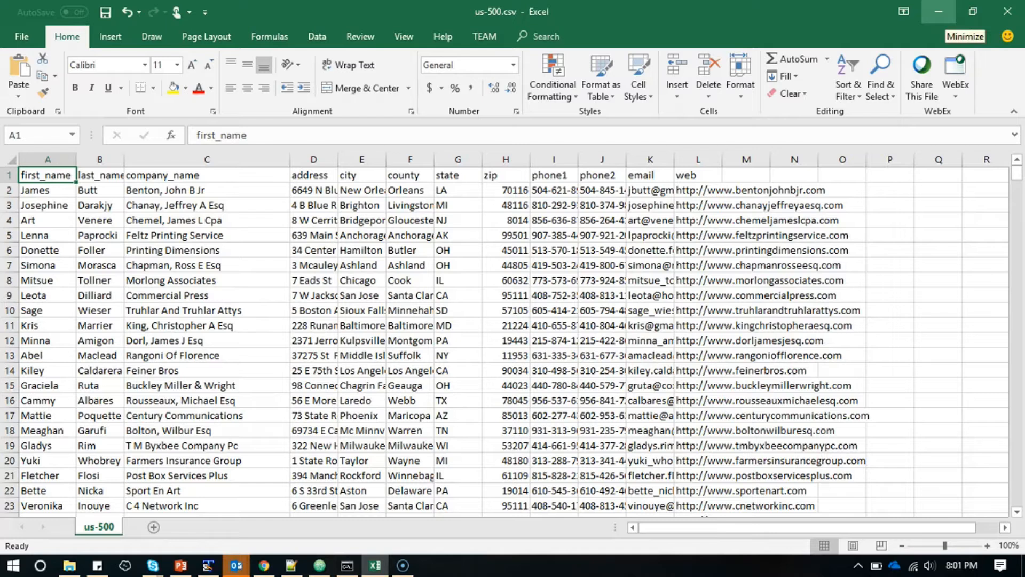
click(938, 12)
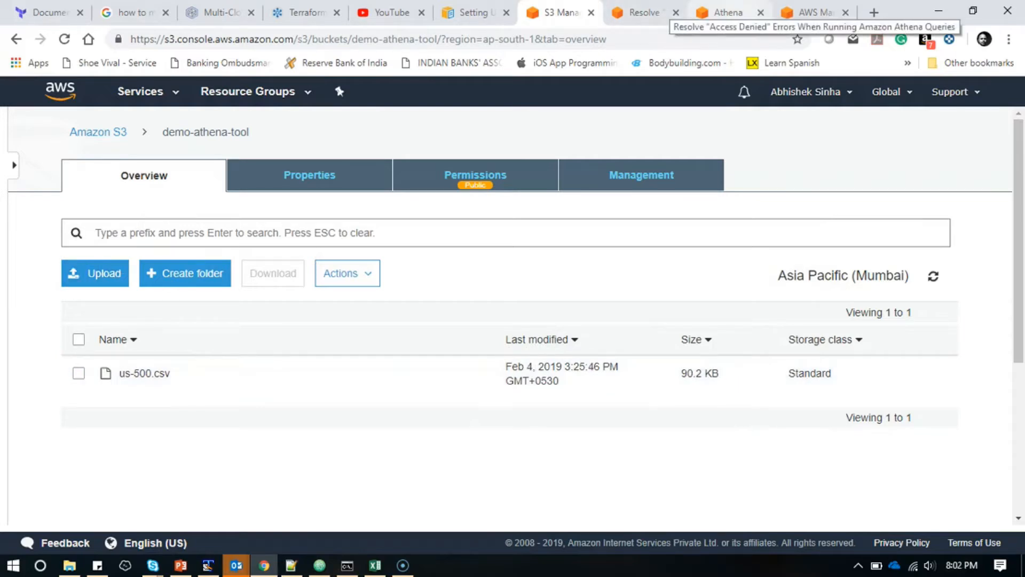
click(729, 12)
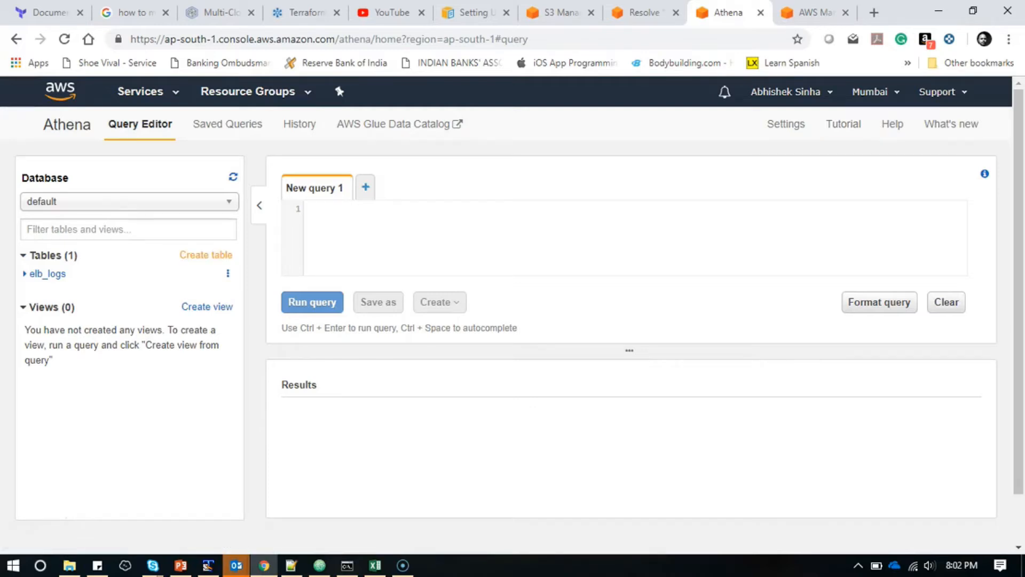
click(205, 255)
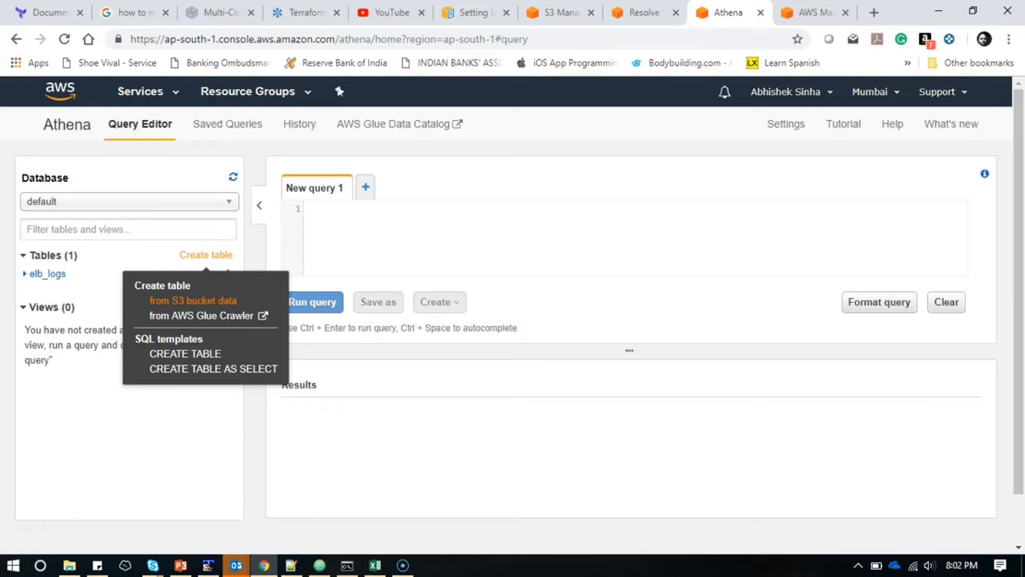
click(193, 301)
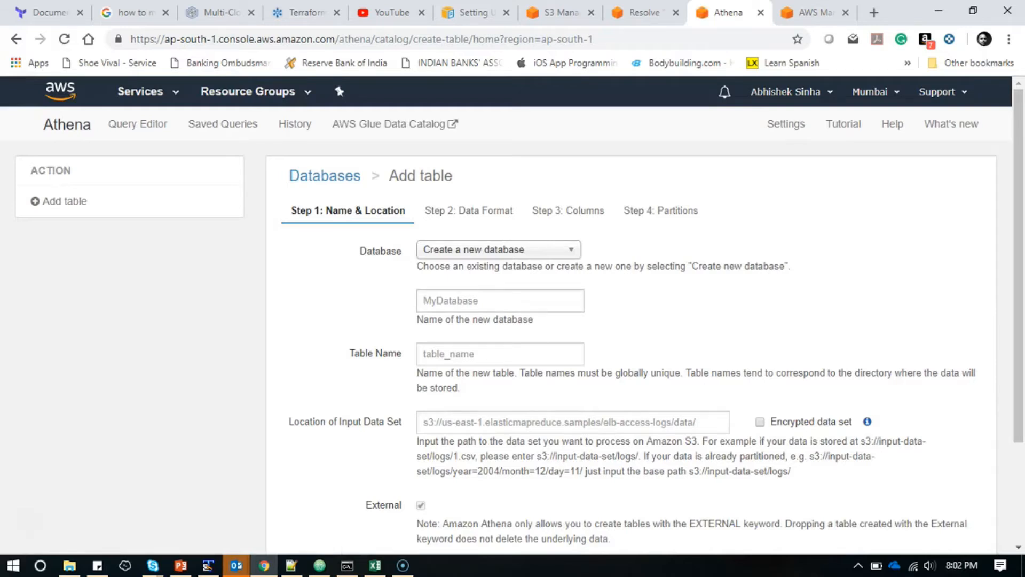
text(default)
key(ctrl+a)
click(137, 124)
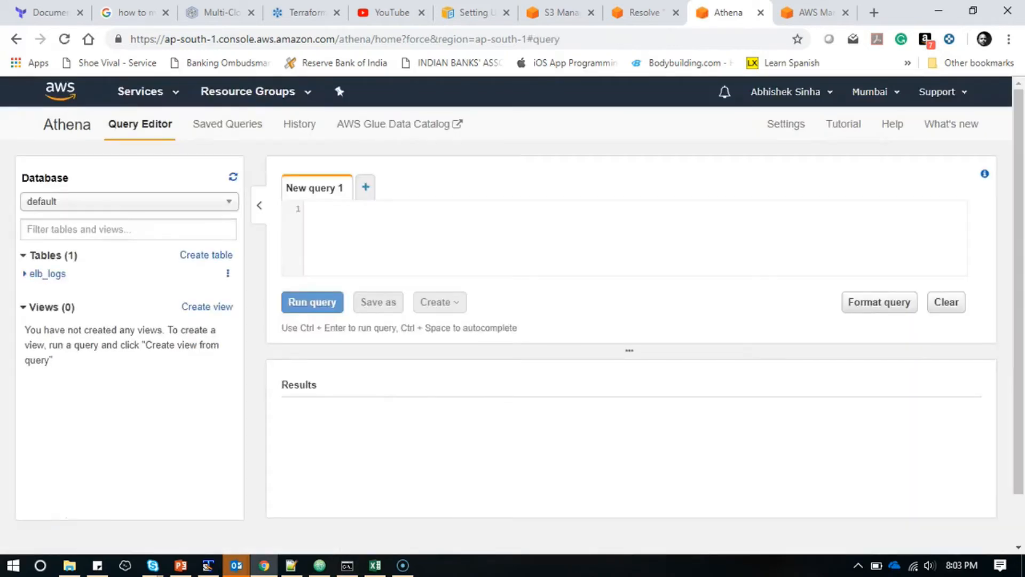
click(129, 202)
click(129, 219)
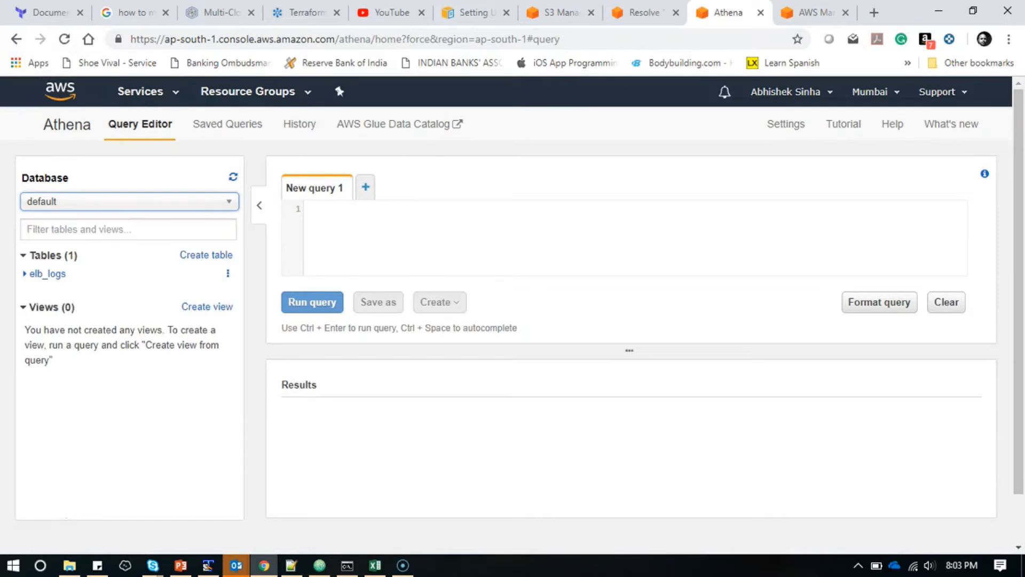
Start a new table from S3 bucket data with default as the database name and table_athena_demo as the table name
click(206, 255)
click(192, 301)
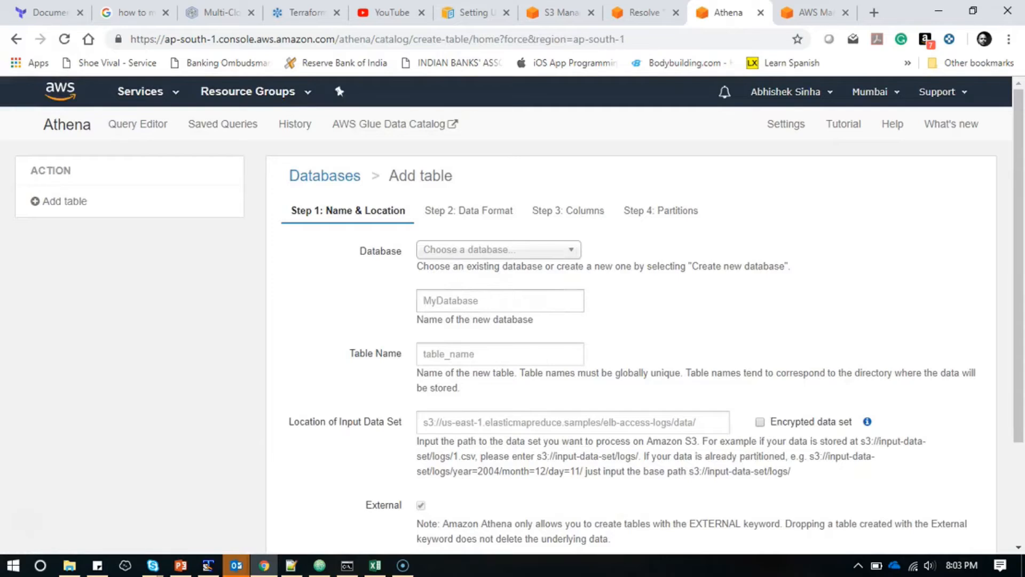
text(default)
key(Tab)
text(tabl)
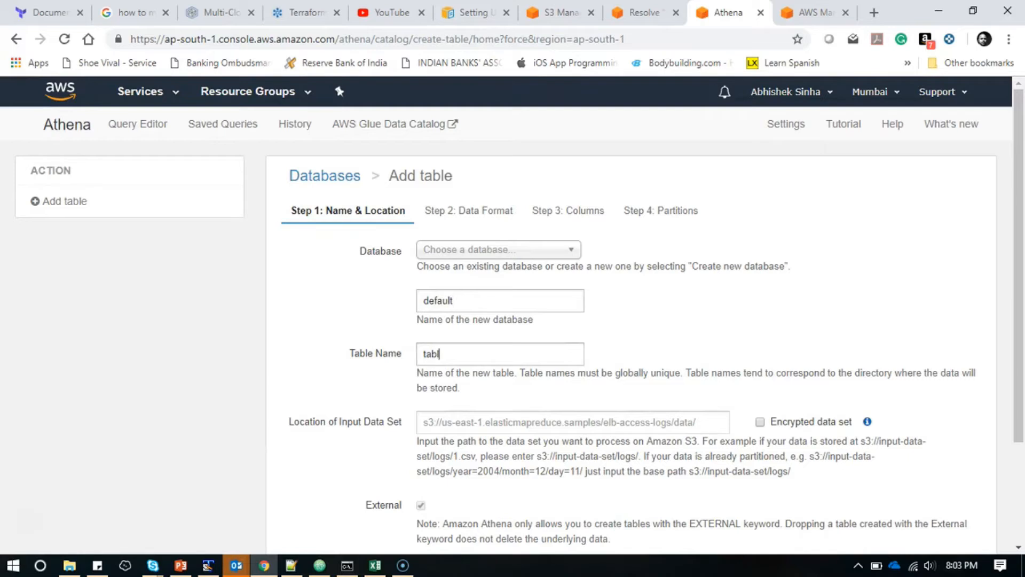
text(e_athena_demo)
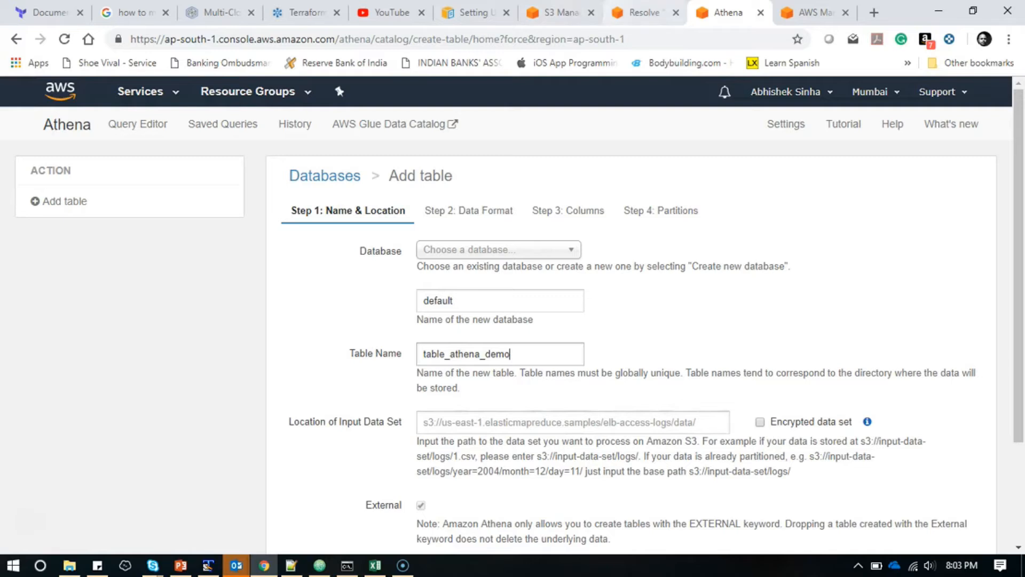
Copy the object URL of us-500.csv from the S3 bucket into the Athena table's Location of Input Data Set
click(559, 13)
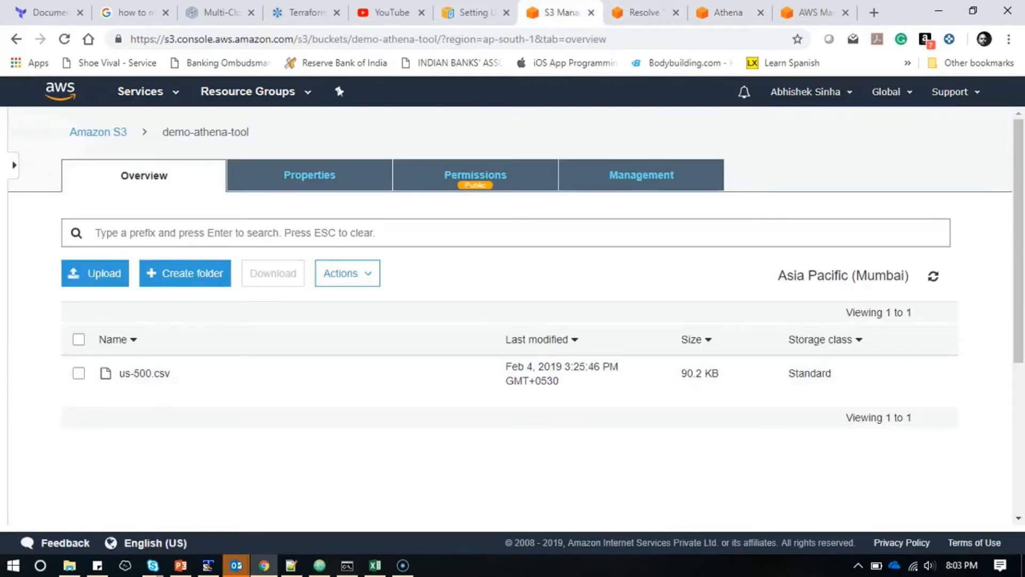
click(78, 373)
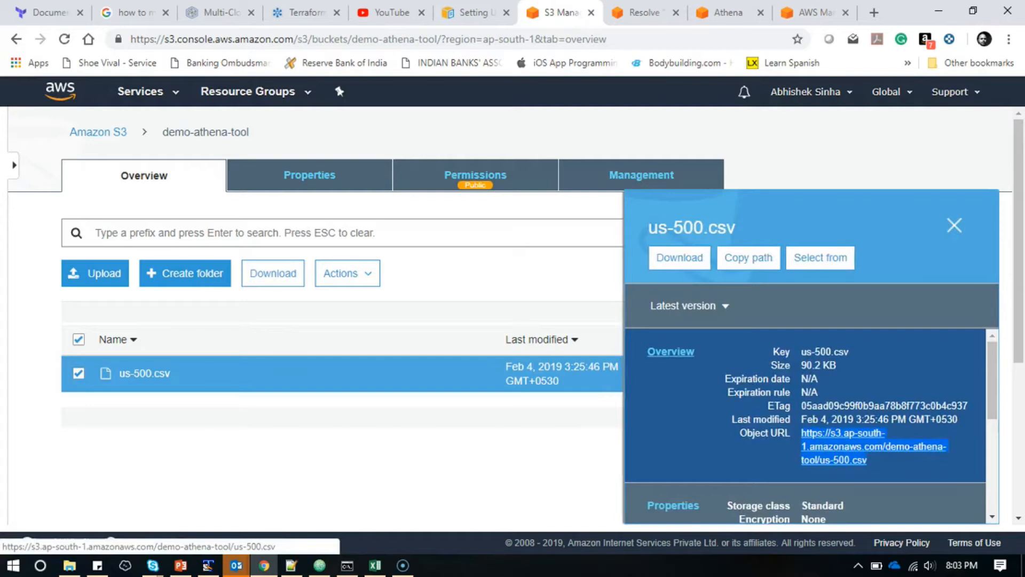
click(727, 12)
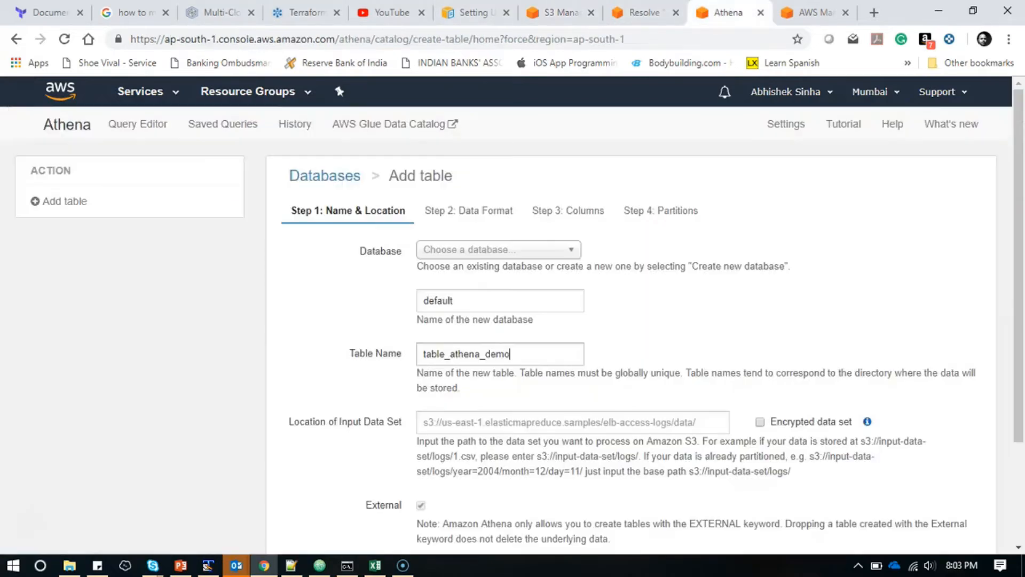
click(513, 422)
text(https://s3.ap-south-1.amazonaws.com/demo-athena-tool/us-500.csv)
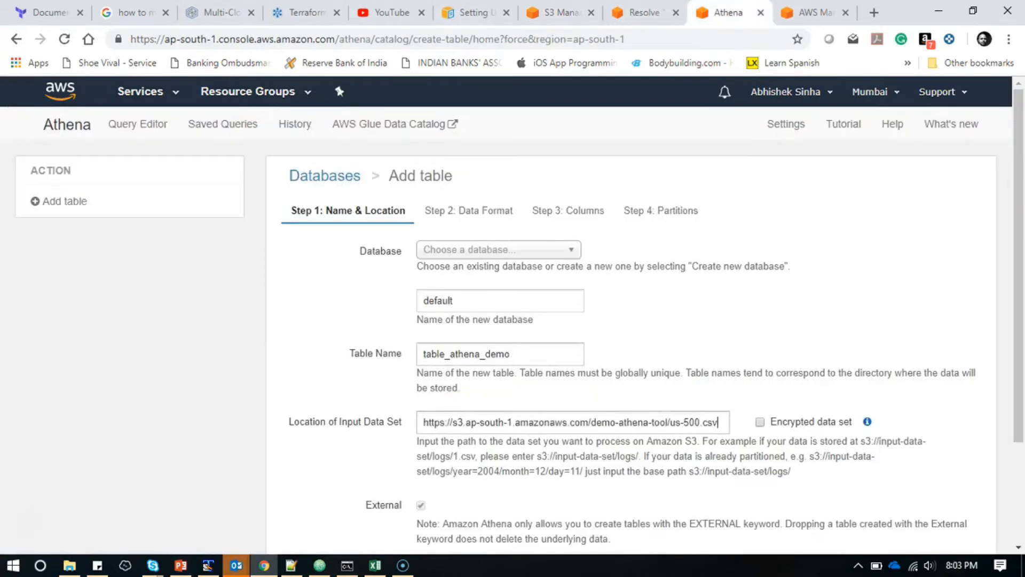
Change the input data location to s3://ap-south-1.amazonaws.com/demo-athena-tool/ and continue to the Data Format step
drag(453, 422, 419, 422)
key(BackSpace)
click(434, 422)
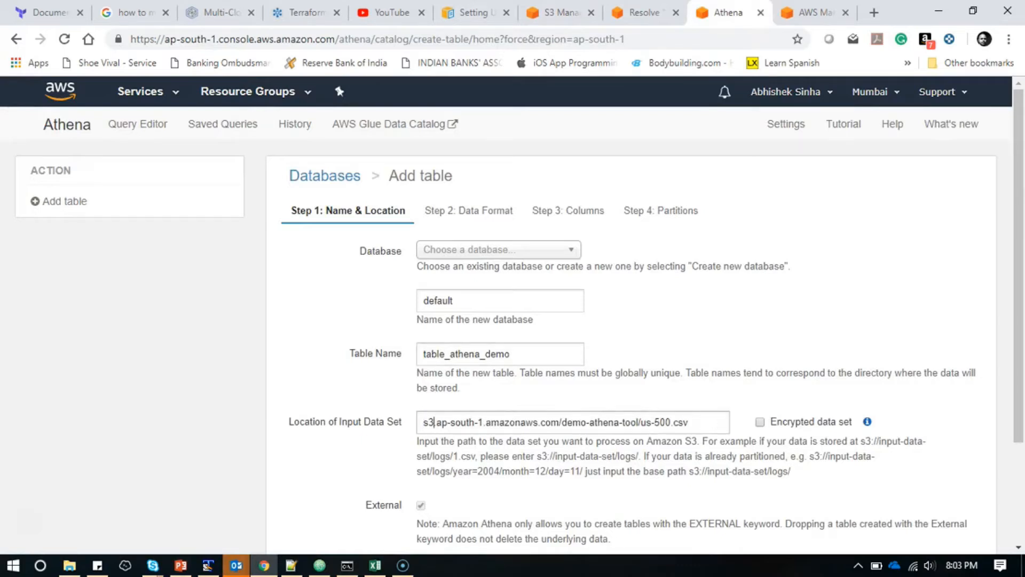
key(BackSpace)
text(://)
key(End)
key(BackSpace)
key(BackSpace)
key(BackSpace)
key(BackSpace)
key(BackSpace)
key(BackSpace)
key(BackSpace)
key(BackSpace)
key(BackSpace)
key(BackSpace)
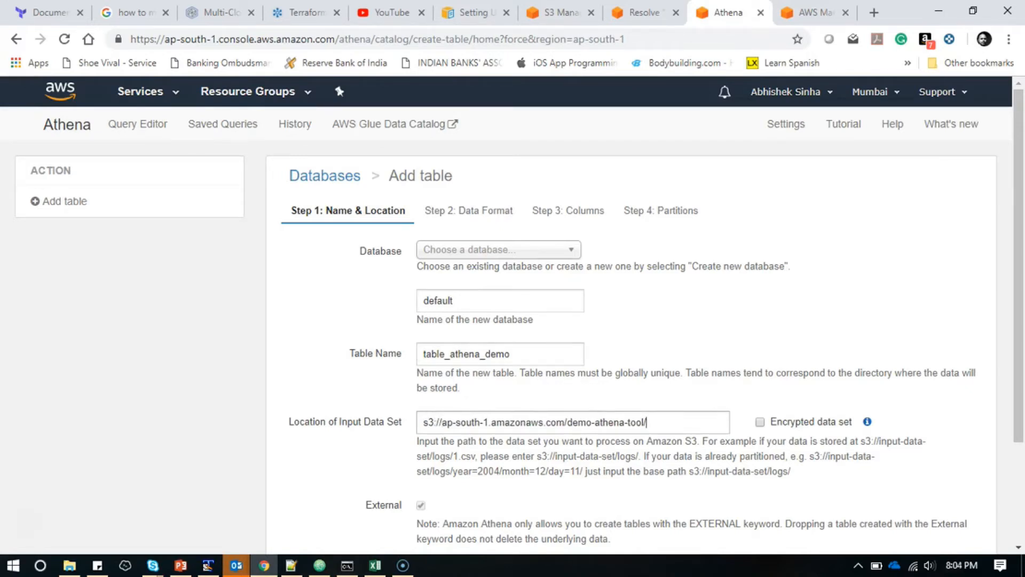
scroll(512, 315, down, 3)
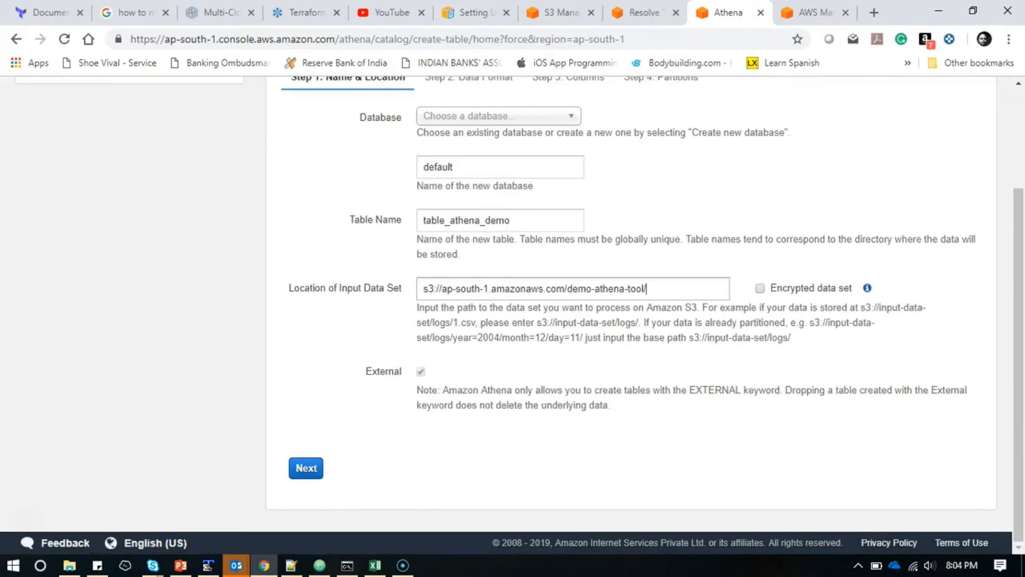
click(306, 468)
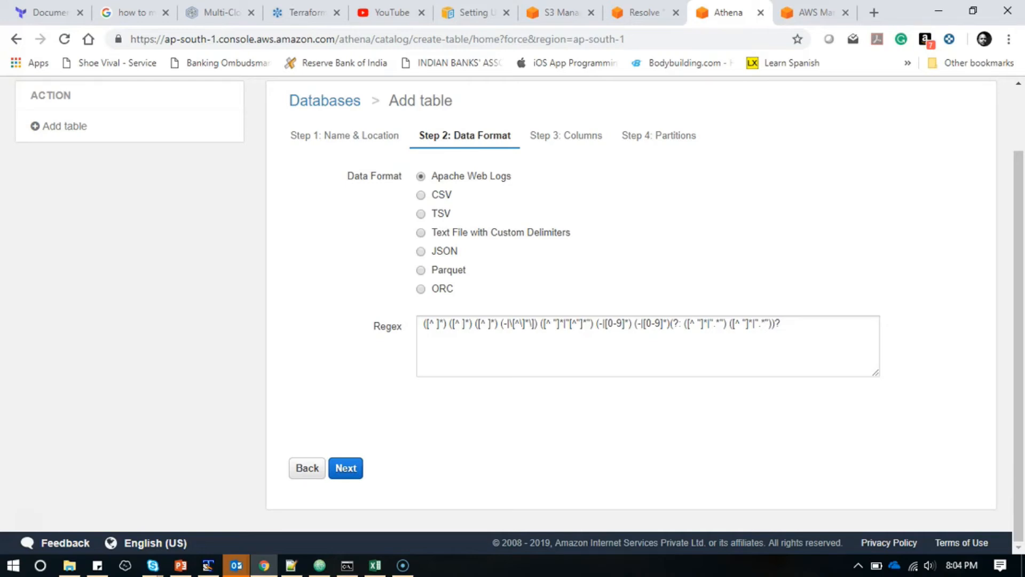
Set the table's data format to CSV and continue to the Columns step
click(421, 232)
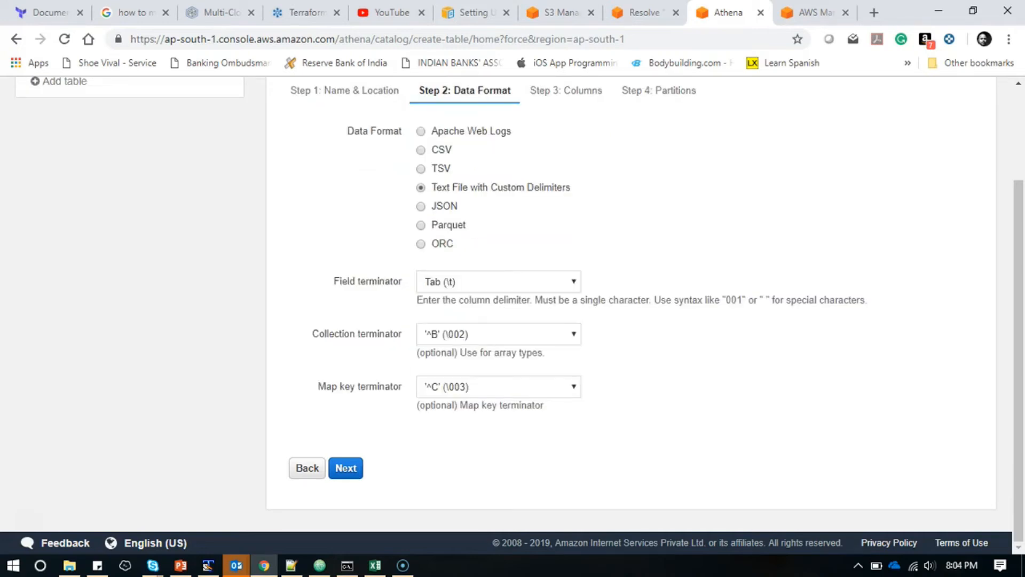
click(420, 150)
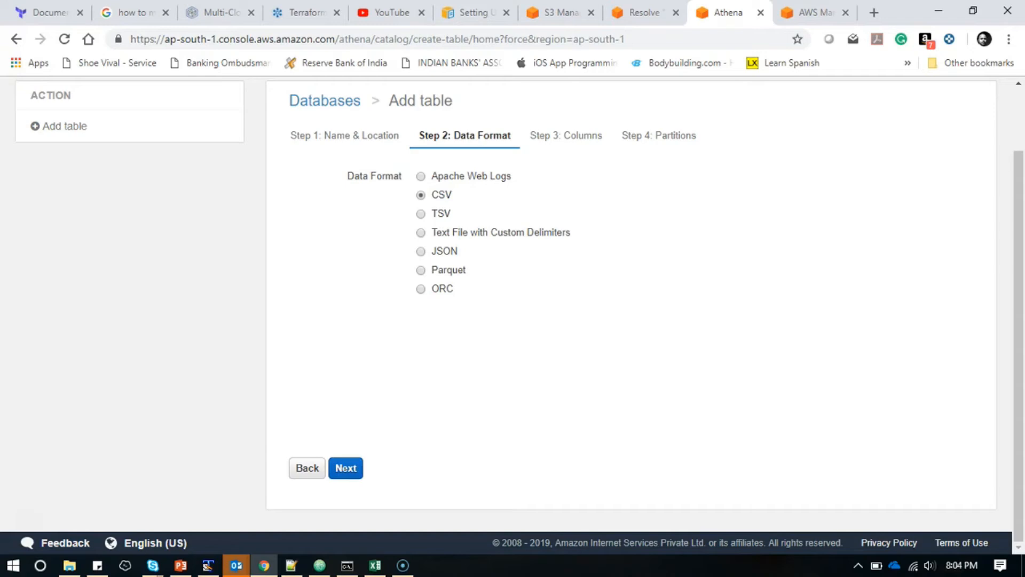
click(345, 468)
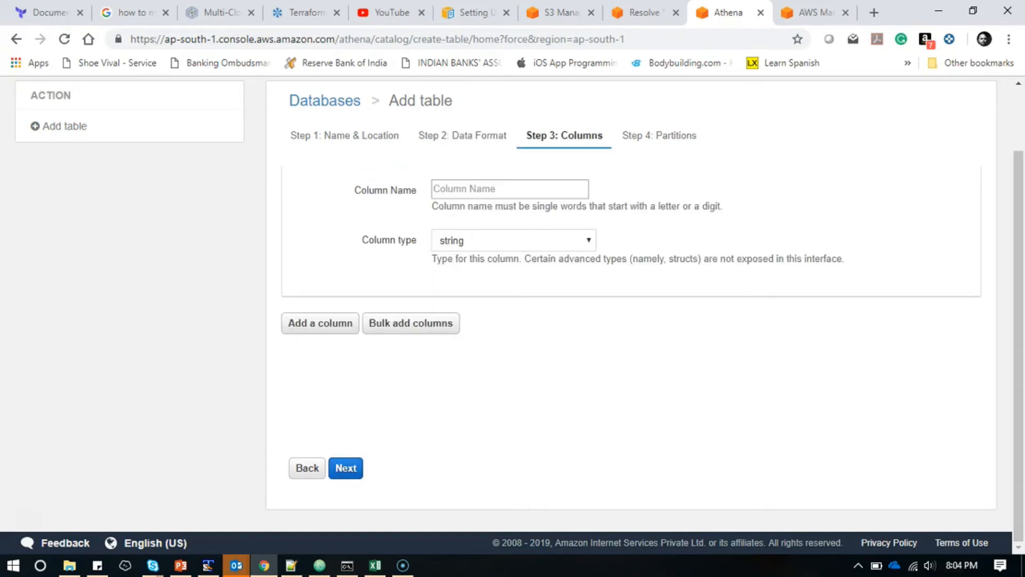
Switch to Notepad++ and select the column definitions from first_name string to web string in the new 7 document
click(291, 565)
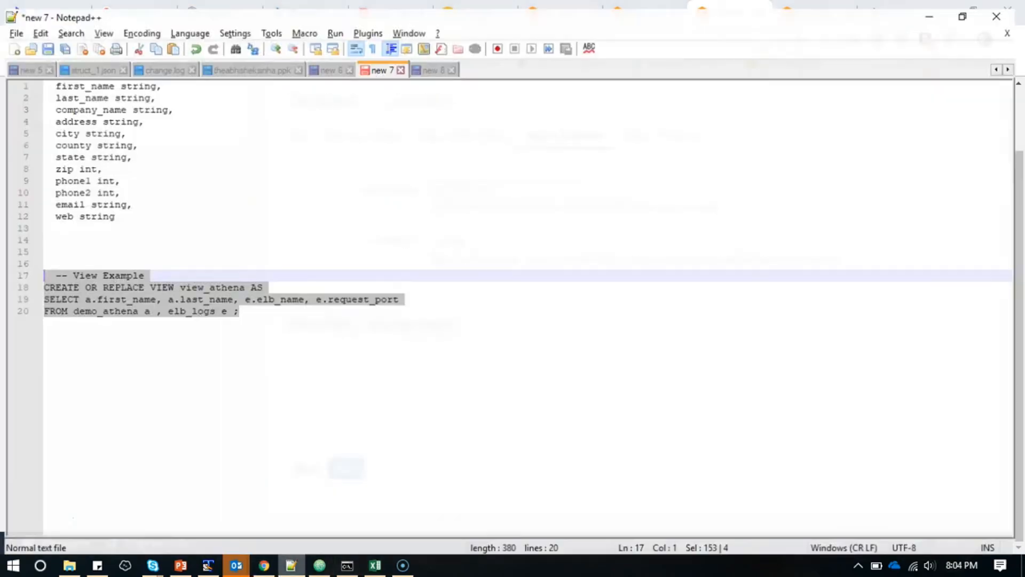
drag(128, 210, 46, 78)
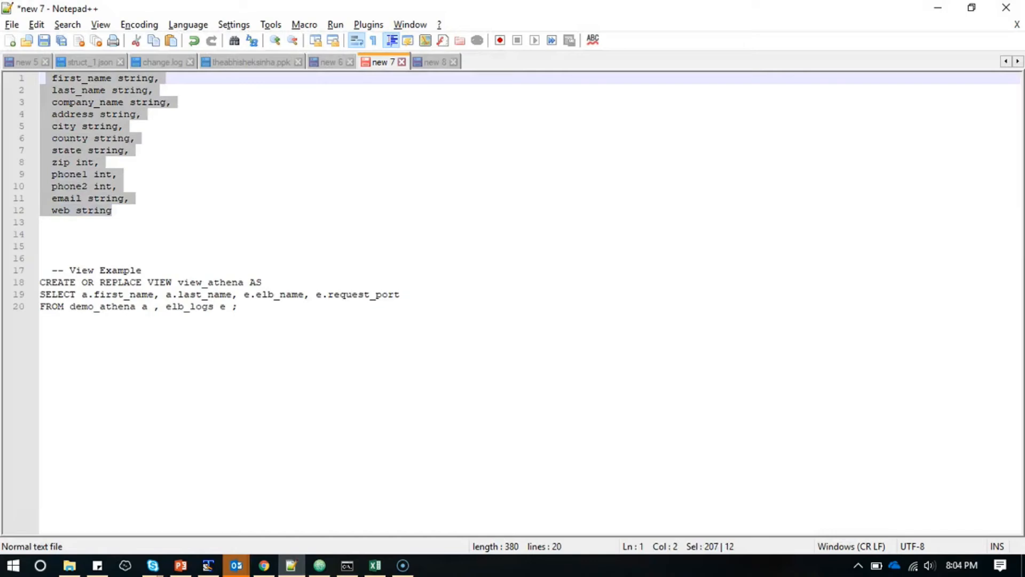
drag(118, 210, 40, 78)
Copy the header row of us-500.csv from Excel into a new Notepad++ document
key(alt+Tab)
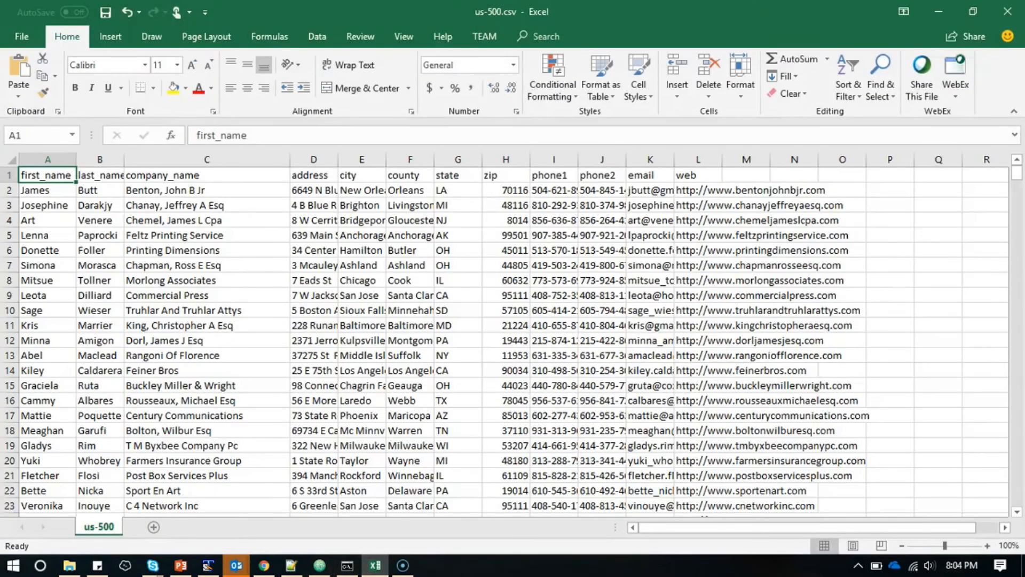
key(ctrl+a)
key(ctrl+shift+Up)
key(ctrl+c)
key(alt+Tab)
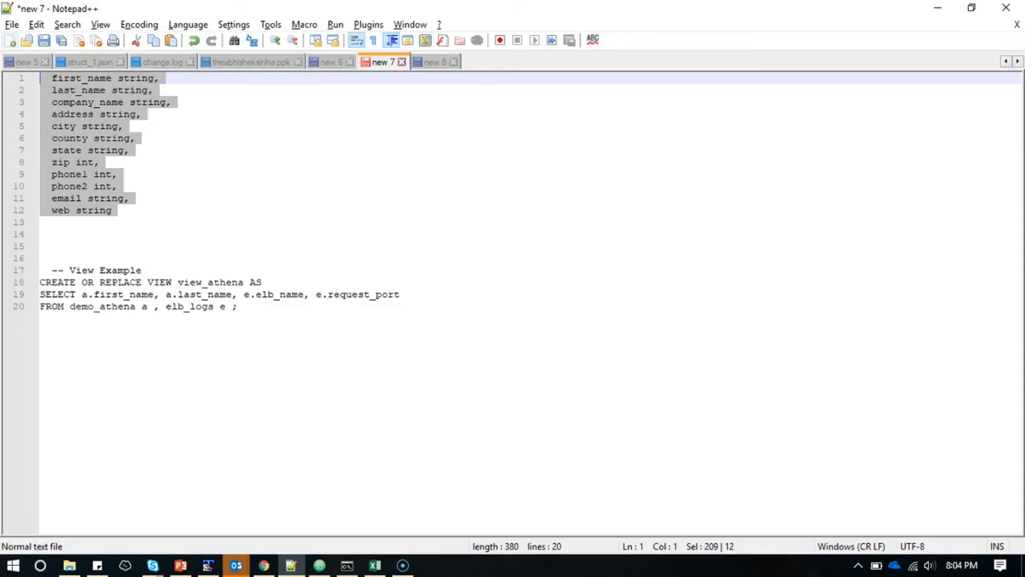
key(ctrl+n)
key(ctrl+v)
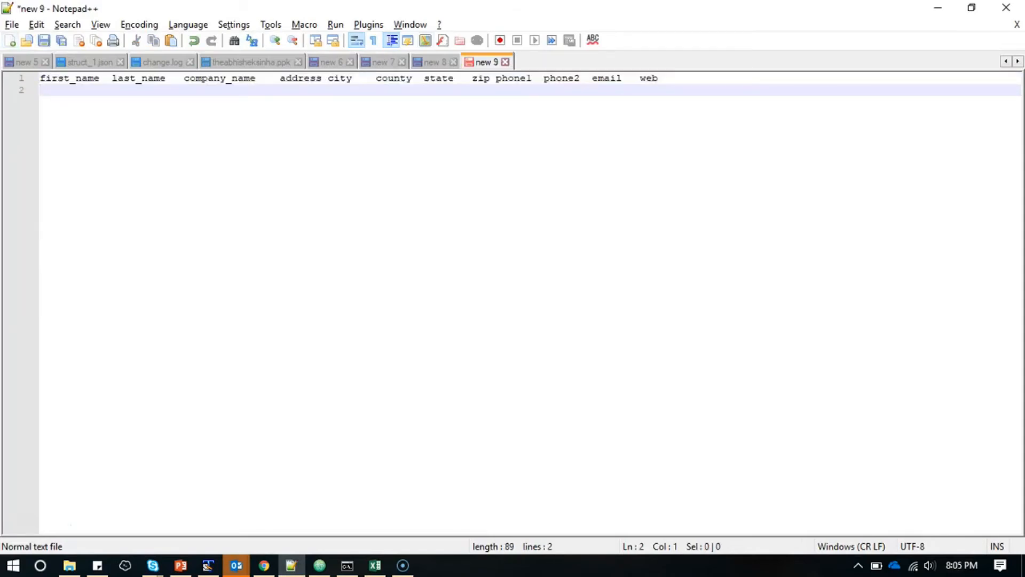
Split the pasted header row so that first_name, last_name, company_name and address each stand on their own line
drag(100, 78, 96, 78)
click(40, 90)
click(111, 79)
key(Return)
click(112, 90)
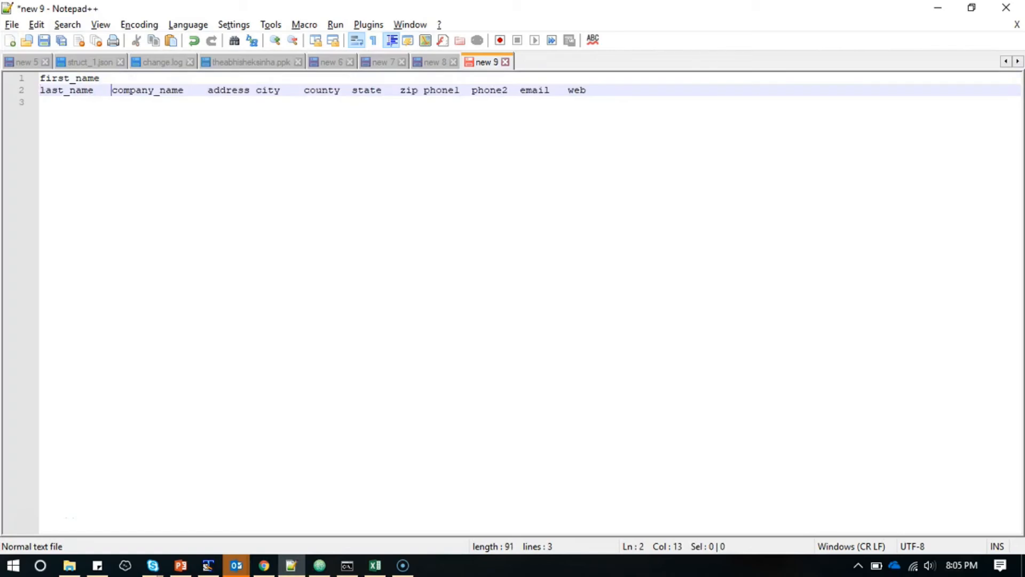
key(Return)
click(135, 102)
key(Return)
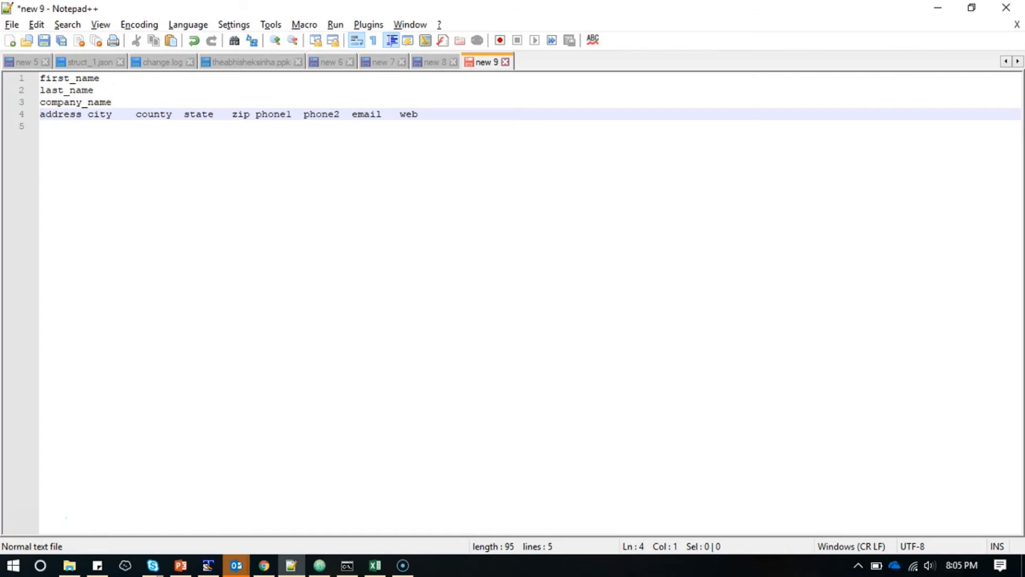
click(87, 114)
key(Return)
click(111, 77)
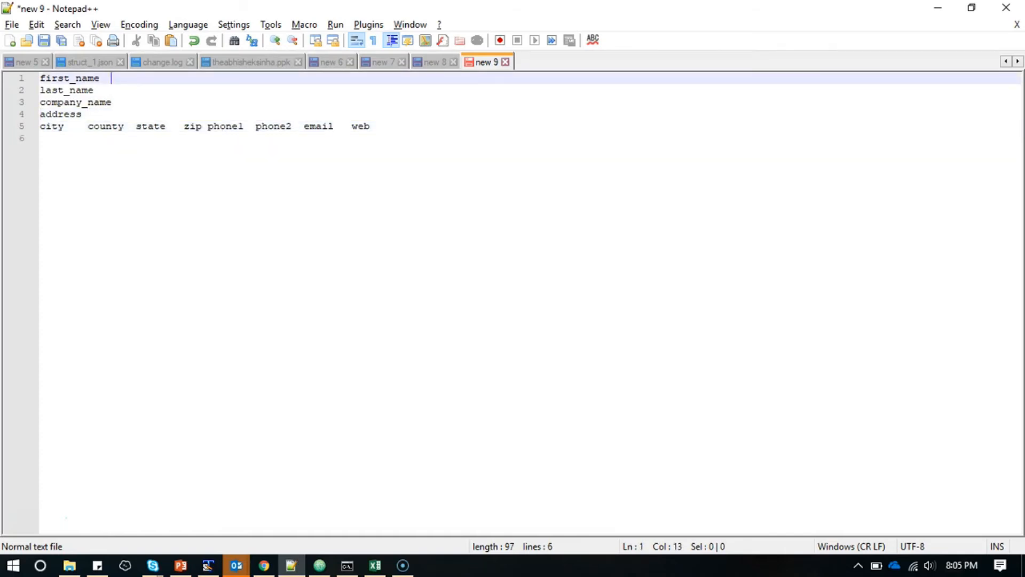
Review the column definitions of the CREATE EXTERNAL TABLE statement in new 8 and return to the column list in new 7
click(435, 62)
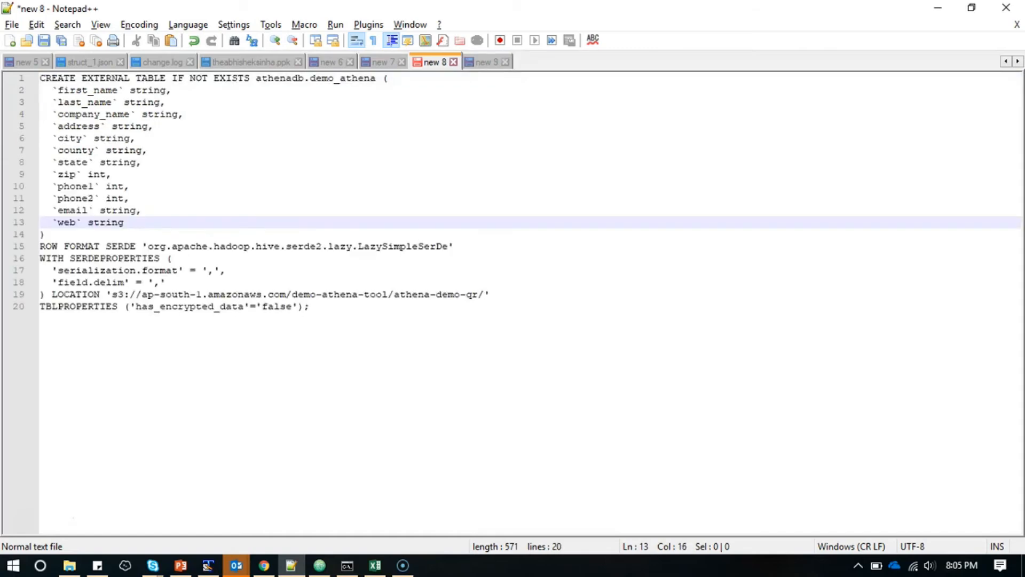
drag(130, 223, 40, 114)
click(384, 62)
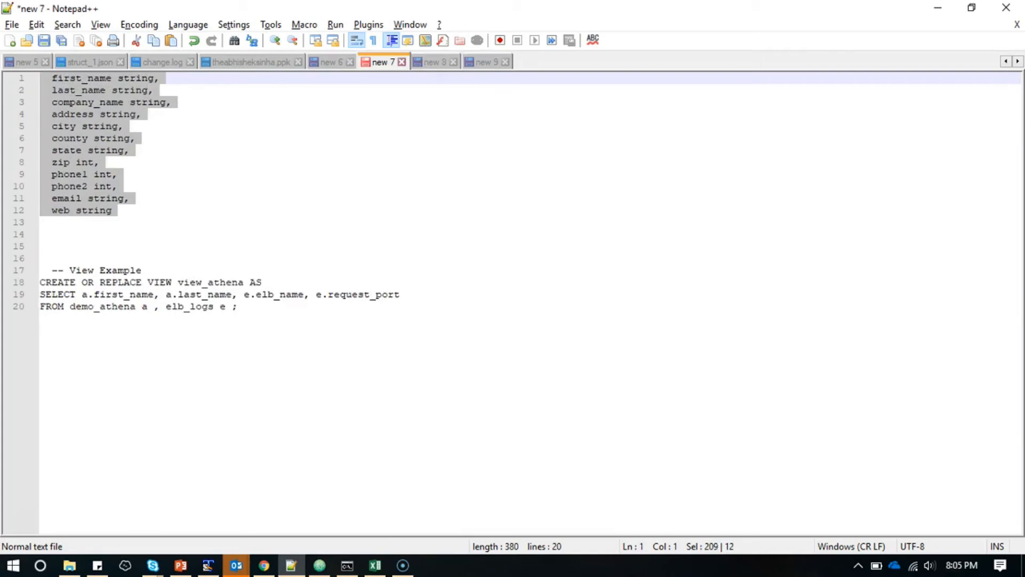
Bulk add the columns from first_name string to web string, copied from the new 7 document, to the table in Athena
drag(117, 210, 41, 78)
click(264, 565)
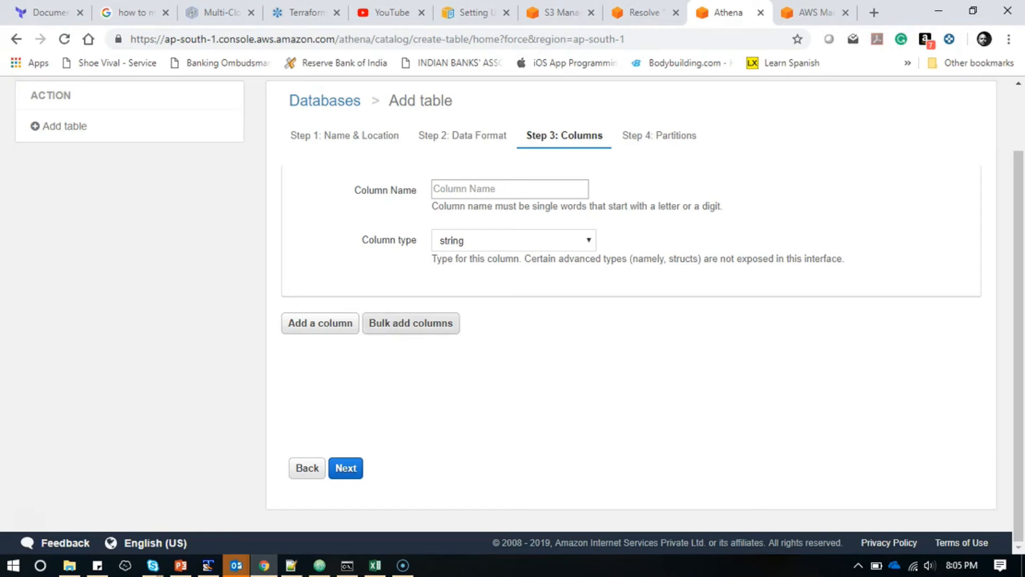
click(411, 322)
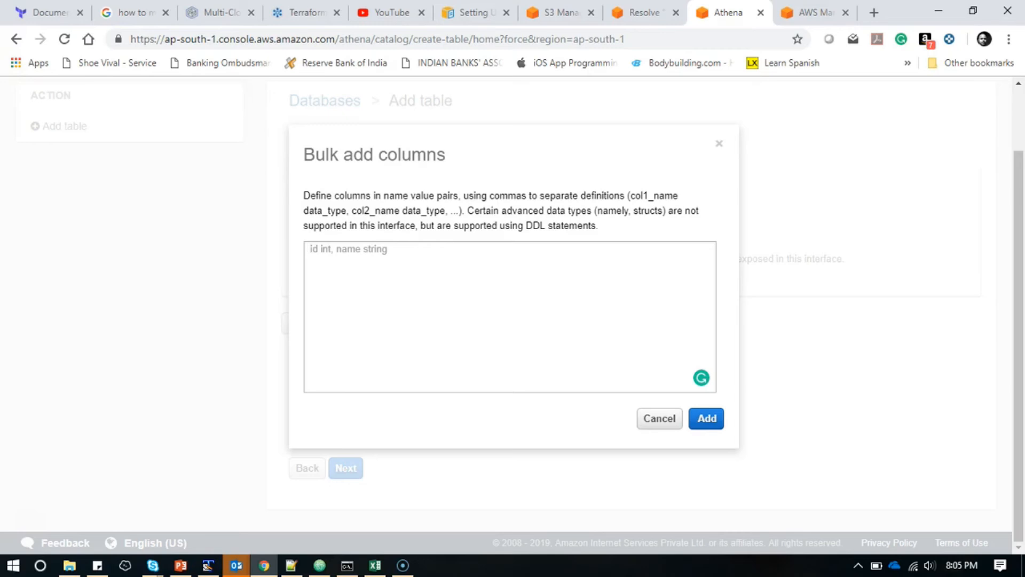
key(ctrl+v)
key(BackSpace)
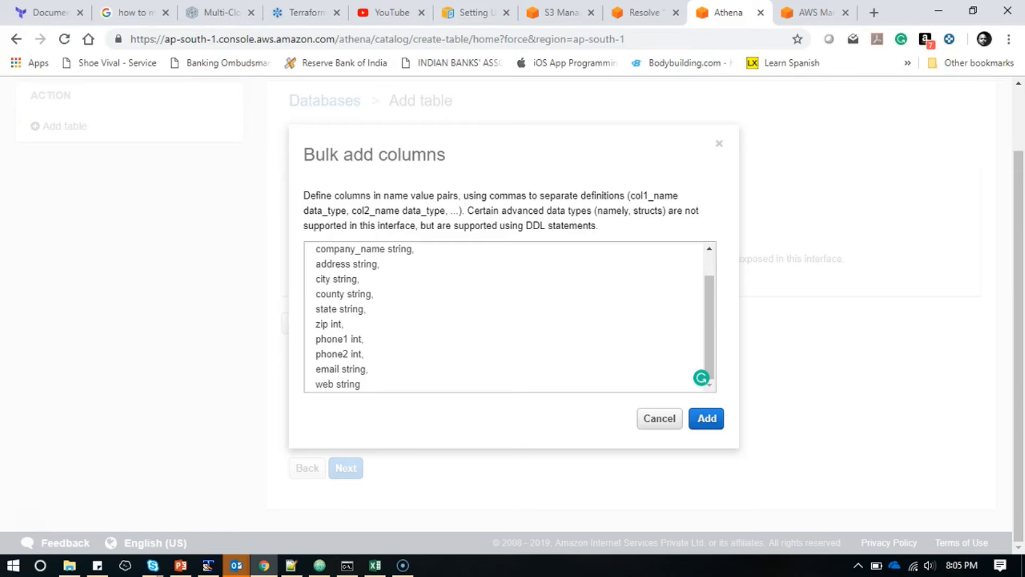
double_click(327, 248)
double_click(395, 249)
click(362, 384)
click(707, 419)
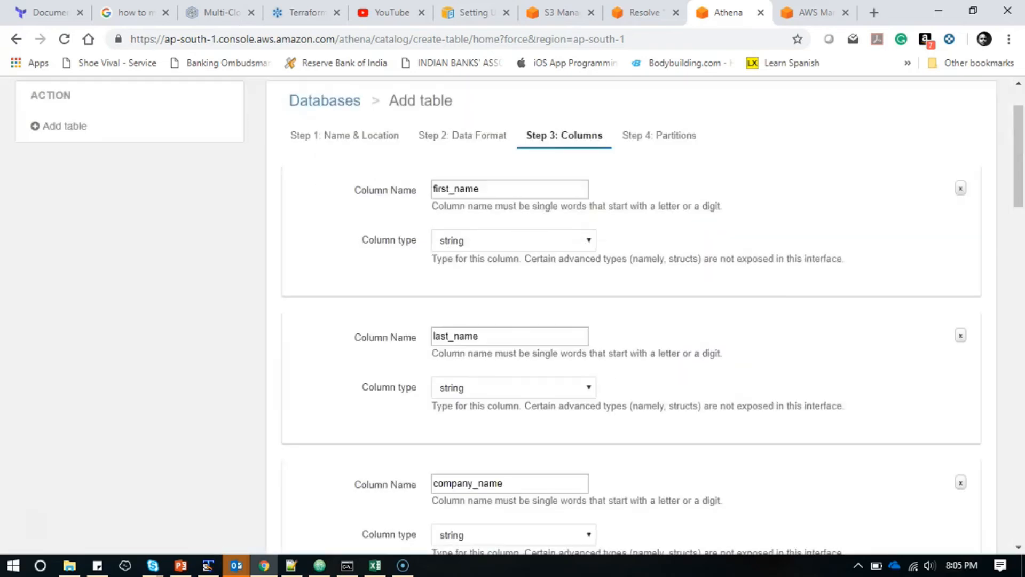
Check the names and types of the added columns and continue to the partition configuration
scroll(630, 315, down, 15)
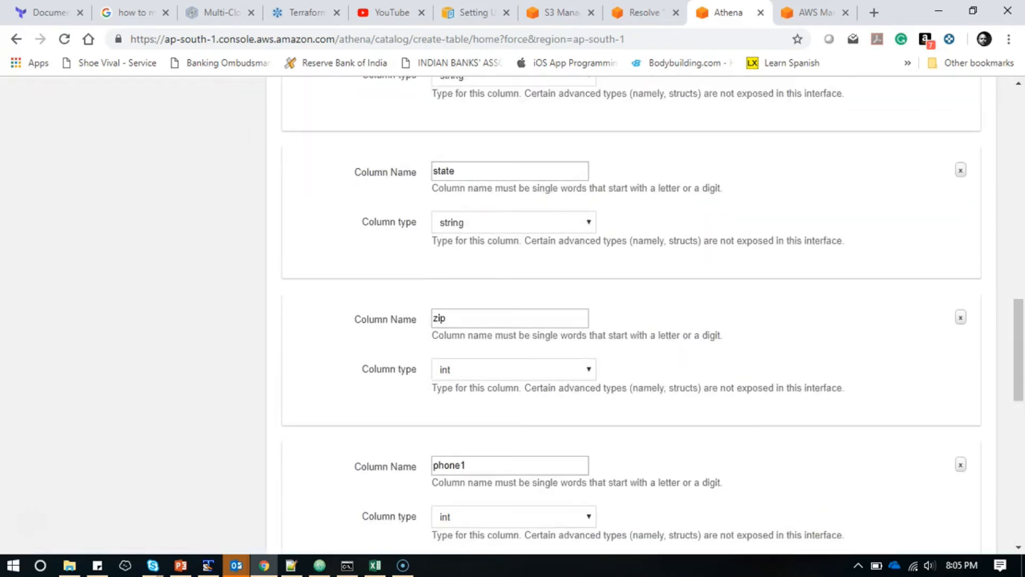
scroll(630, 314, down, 8)
scroll(629, 315, down, 4)
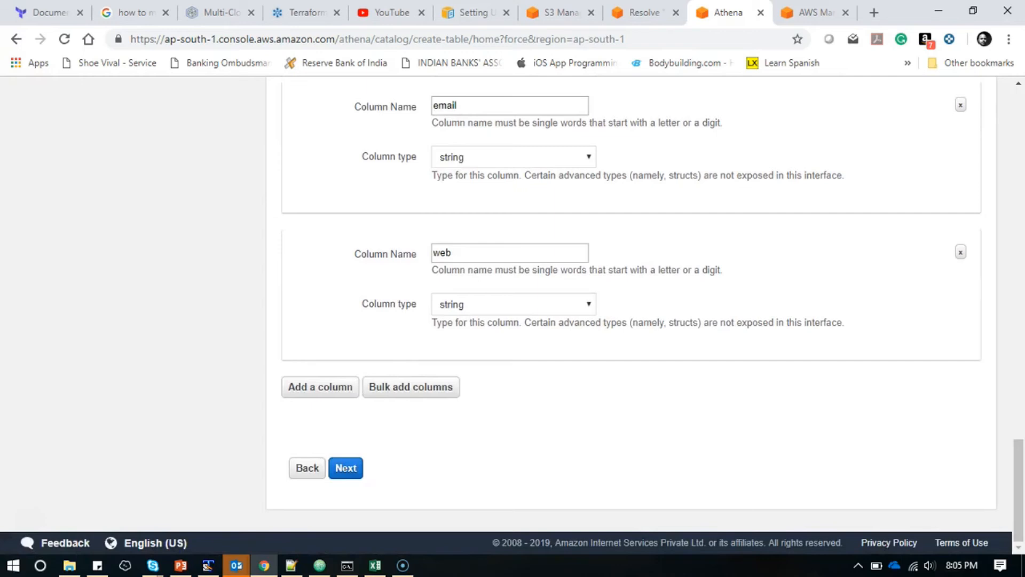
click(345, 468)
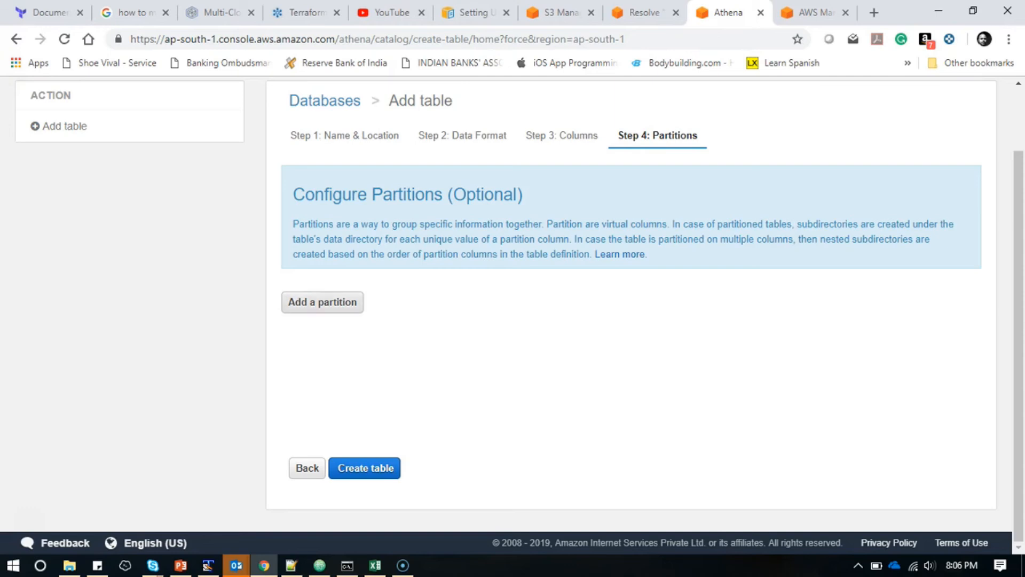
Create the table without any partitions, discarding the empty partition entry added to show the option
click(322, 303)
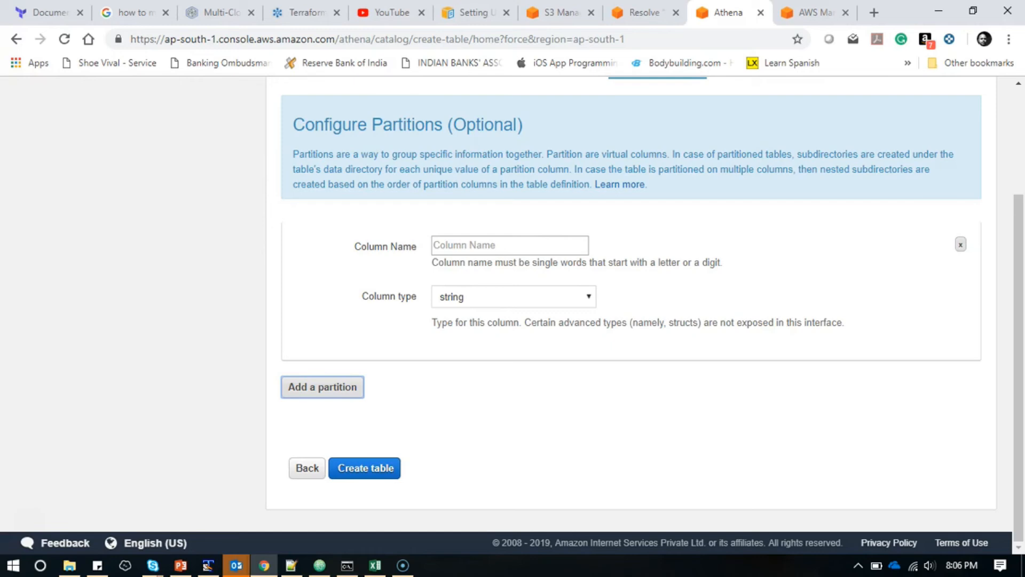
click(960, 244)
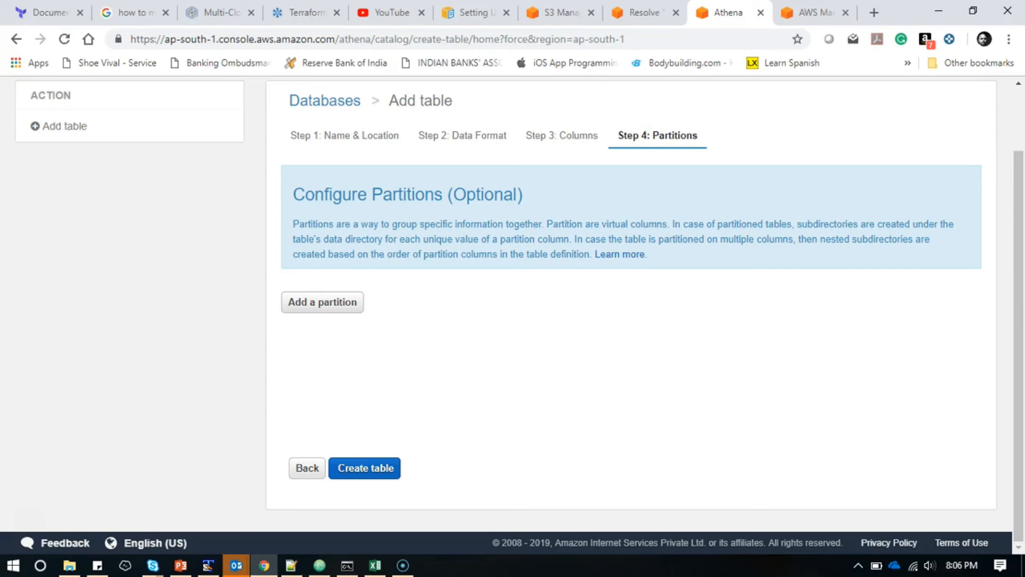
click(365, 468)
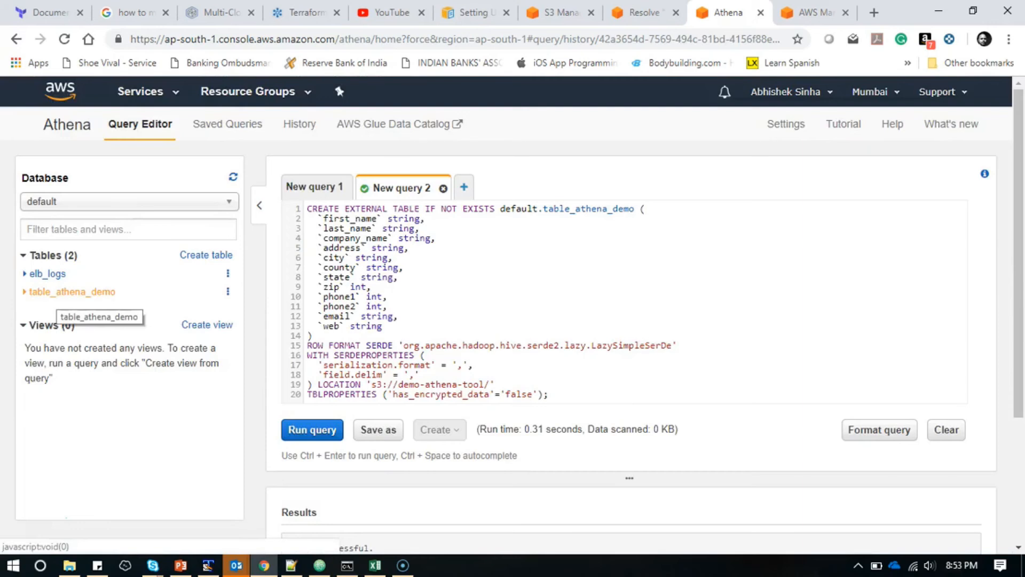
Open New query 1 and expand table_athena_demo to view its columns
click(314, 187)
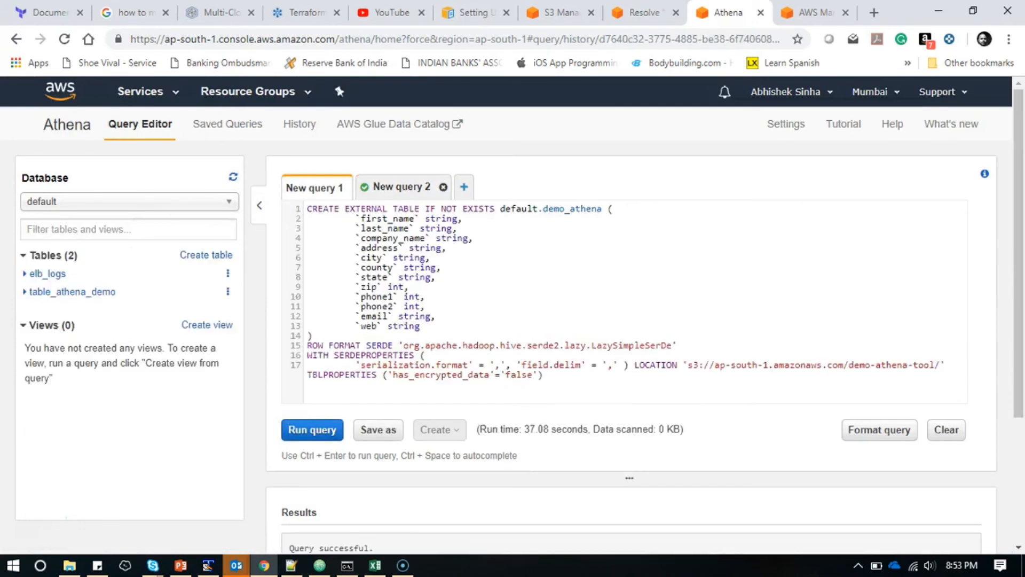
click(74, 291)
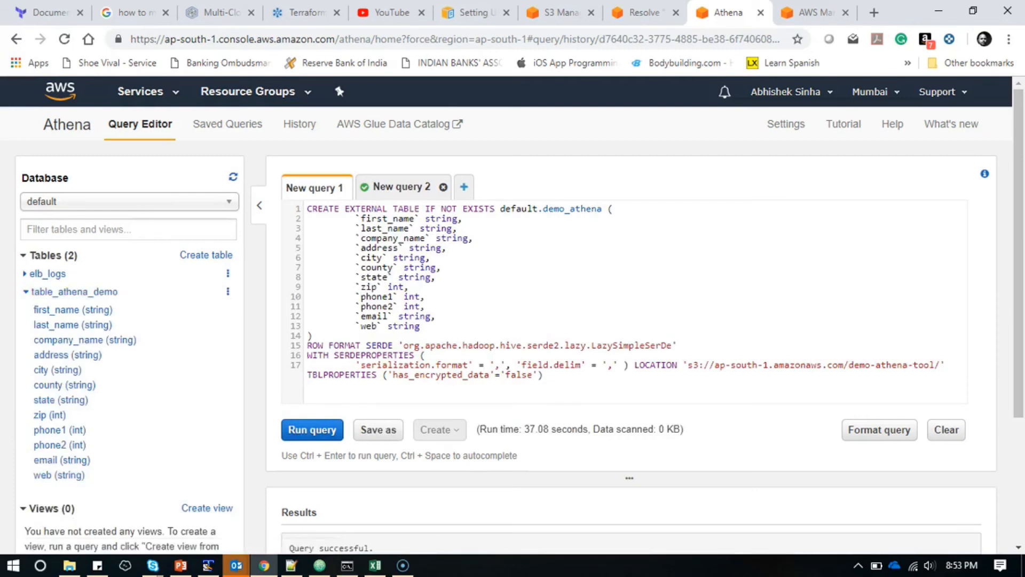
Replace the CREATE EXTERNAL TABLE statement in New query 1 with "select *from table_athena_demo" and run the query
key(ctrl+a)
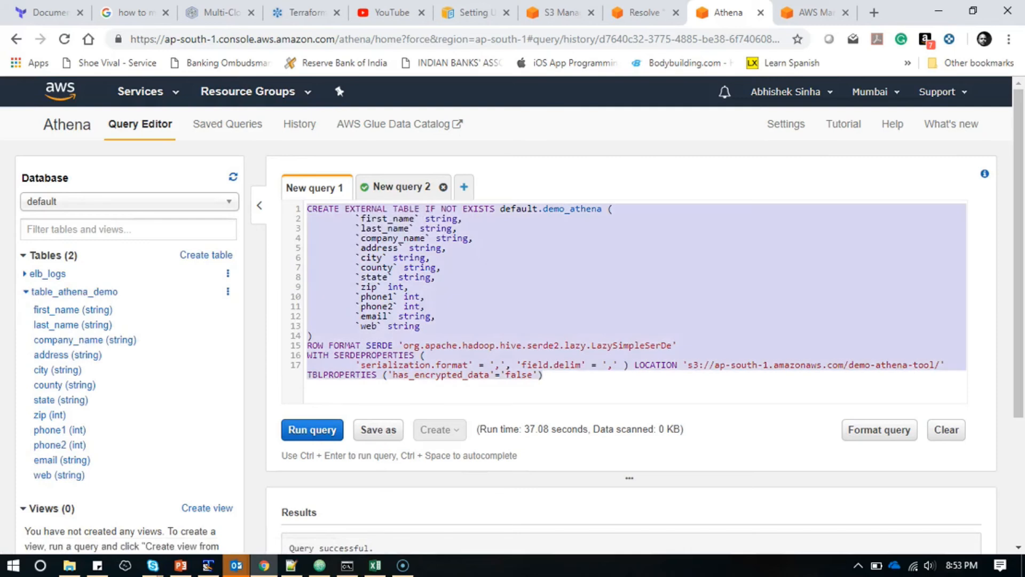
key(BackSpace)
text(s)
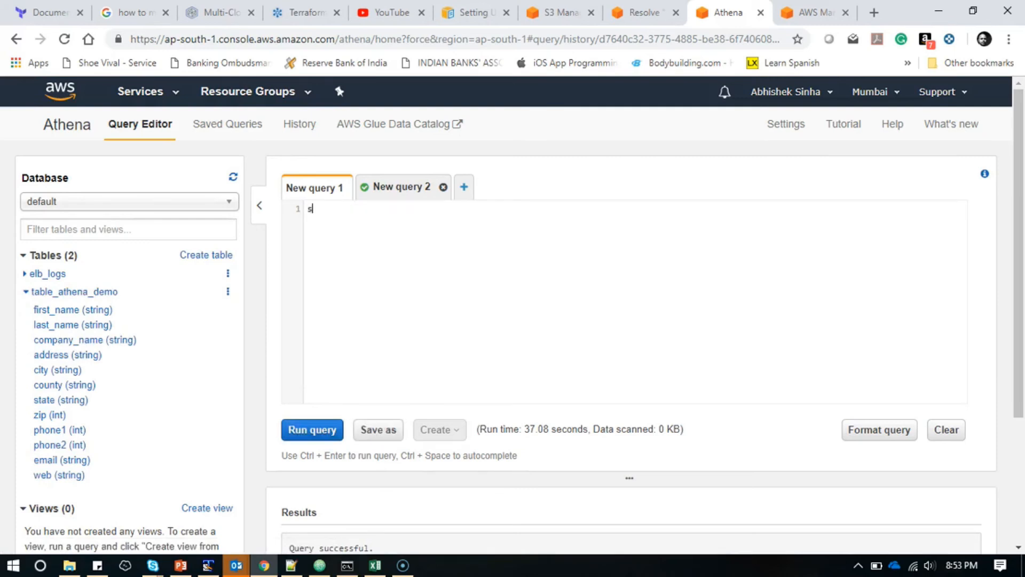
text(eelct * from)
key(BackSpace)
key(BackSpace)
key(BackSpace)
key(BackSpace)
key(BackSpace)
key(BackSpace)
key(BackSpace)
key(BackSpace)
key(BackSpace)
key(BackSpace)
key(BackSpace)
key(BackSpace)
text(lect  *from table)
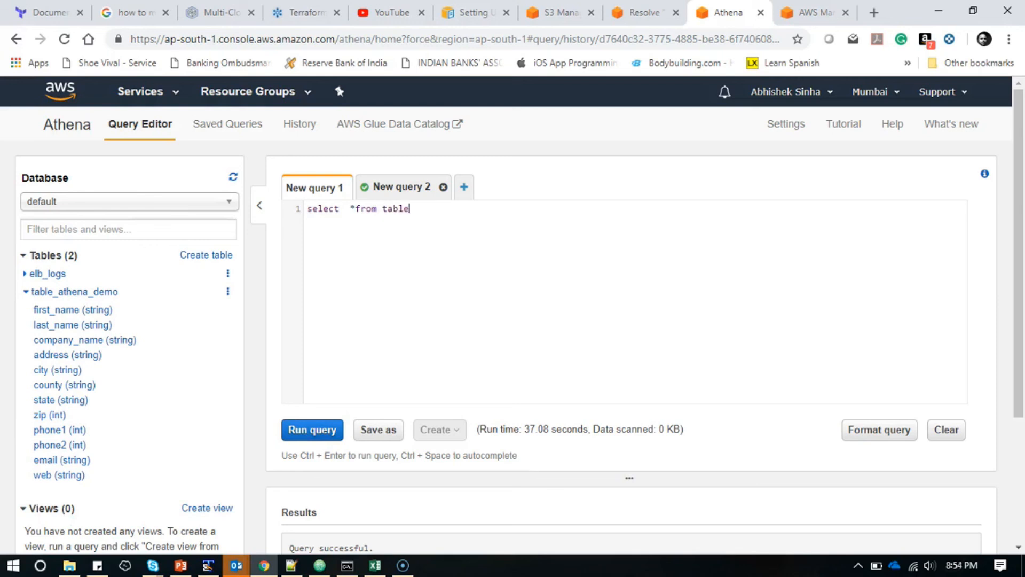
text(_athena_demo)
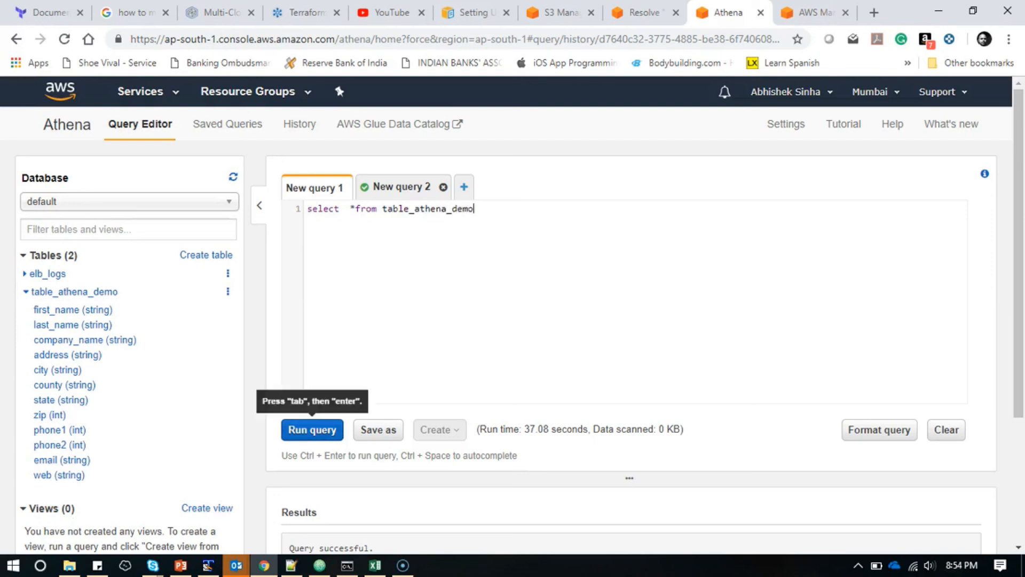
key(ctrl+Return)
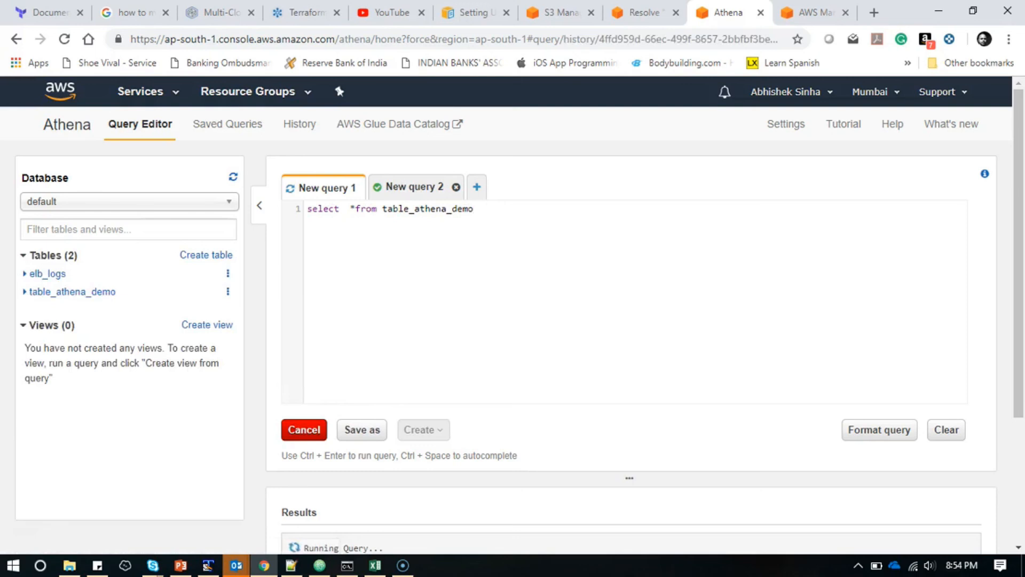
Examine the rows and columns that the query returns from table_athena_demo
scroll(630, 315, down, 8)
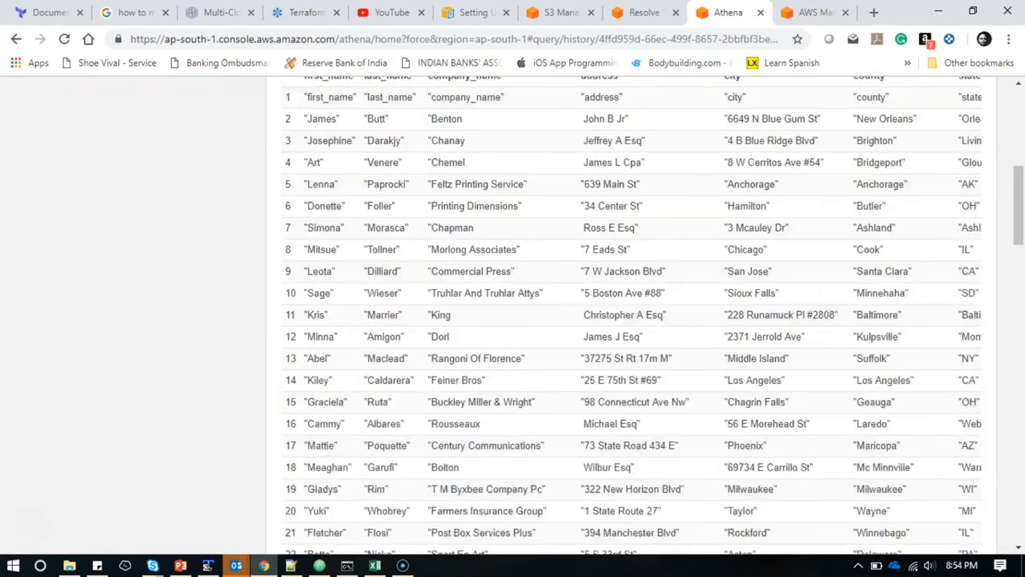
mouse_move(975, 137)
mouse_down()
mouse_move(975, 146)
mouse_move(975, 136)
mouse_up()
scroll(624, 283, up, 8)
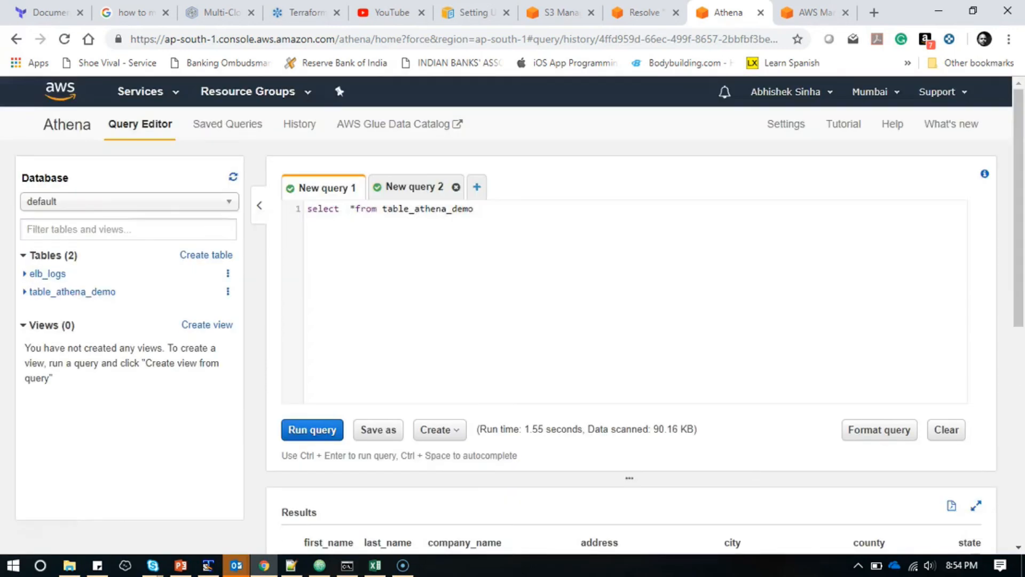
scroll(630, 315, down, 8)
scroll(624, 283, up, 8)
scroll(512, 315, down, 3)
scroll(512, 315, down, 2)
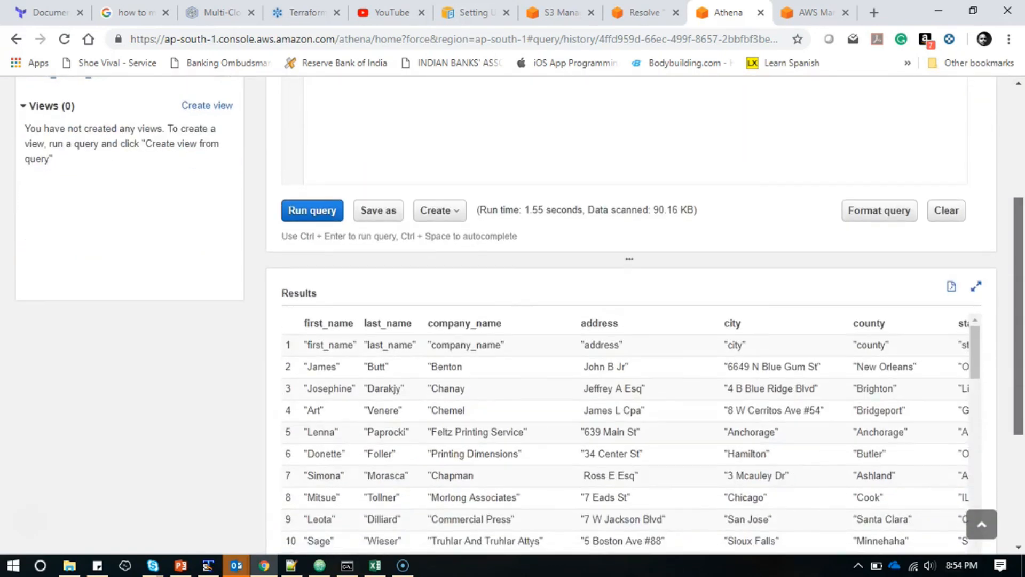
scroll(513, 315, up, 4)
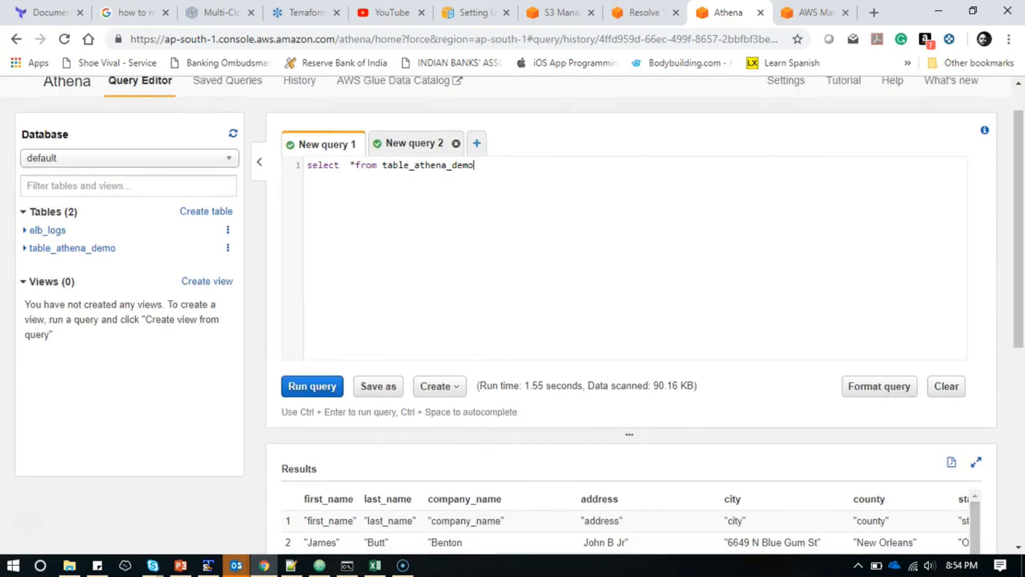